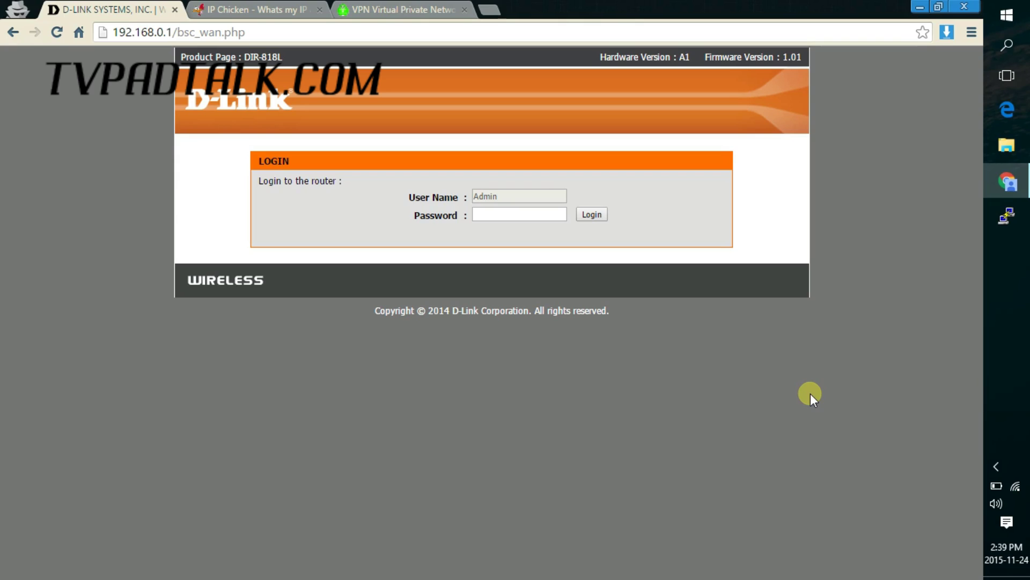
Log in to the DIR-818L admin as Admin with the router password
click(526, 222)
text(********)
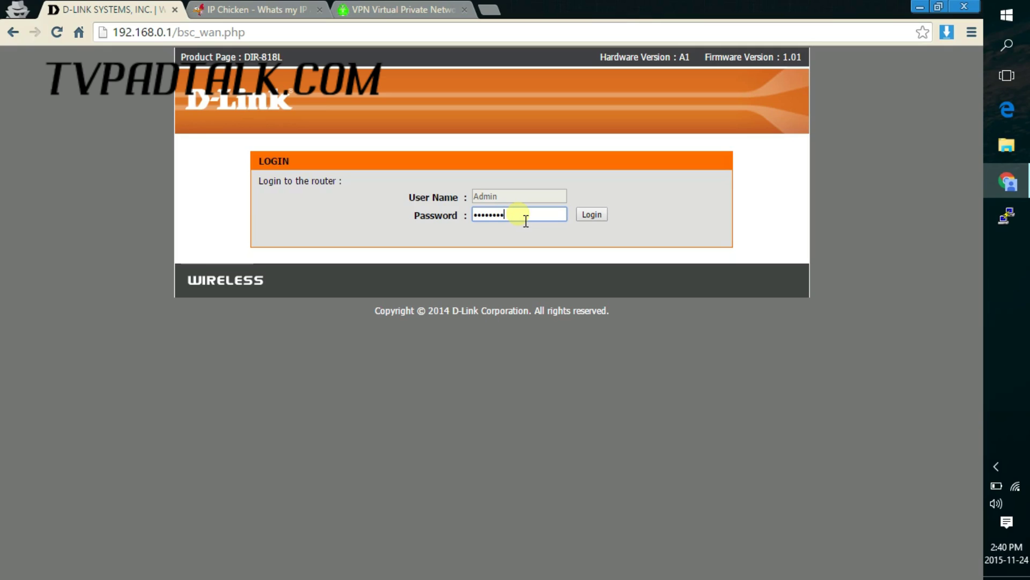
key(Return)
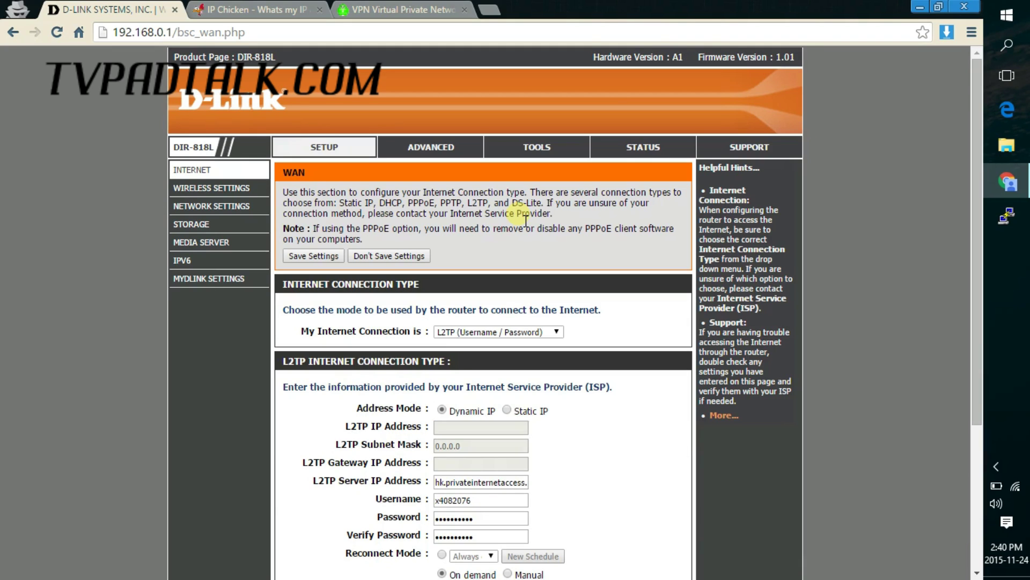
Open Manual Internet Connection Setup under SETUP and keep the connection type as L2TP (Username / Password)
click(322, 148)
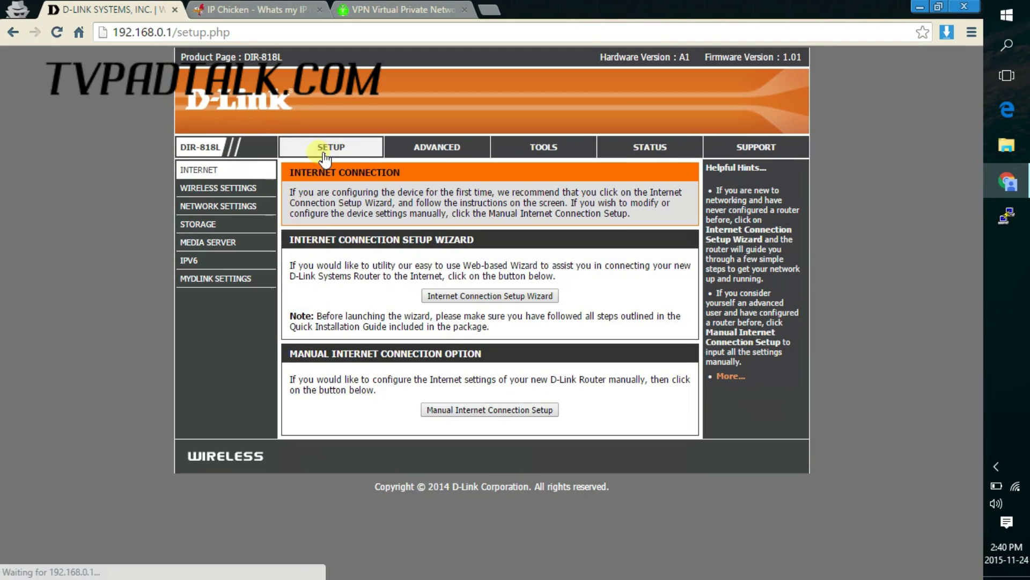
click(437, 403)
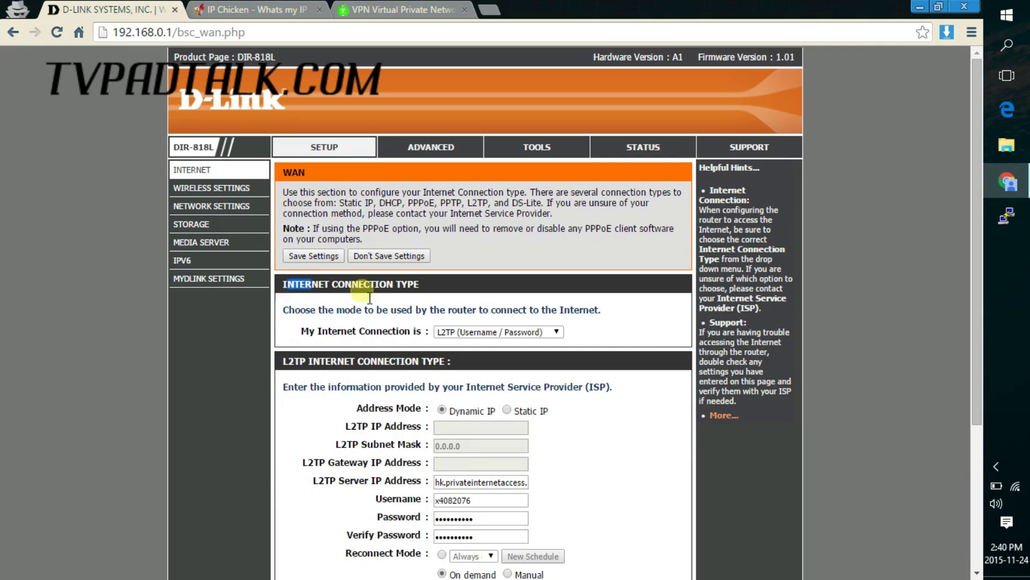
drag(272, 284, 622, 307)
click(622, 308)
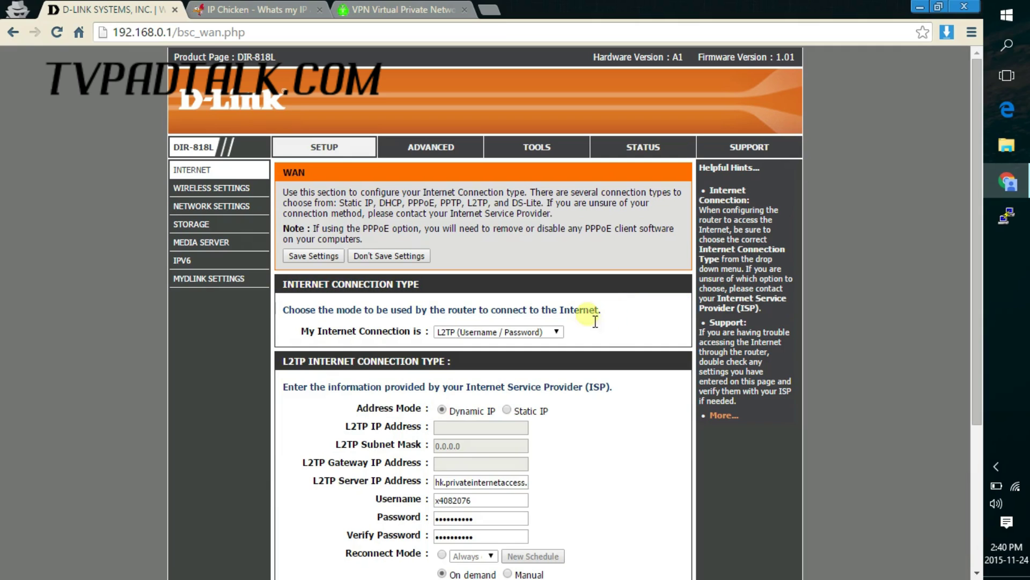
click(533, 334)
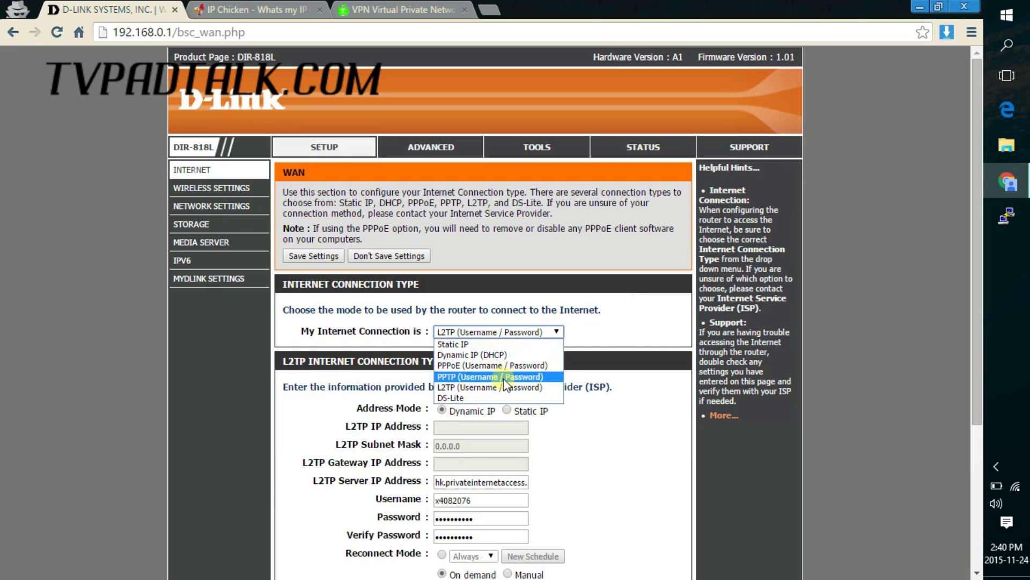
click(614, 360)
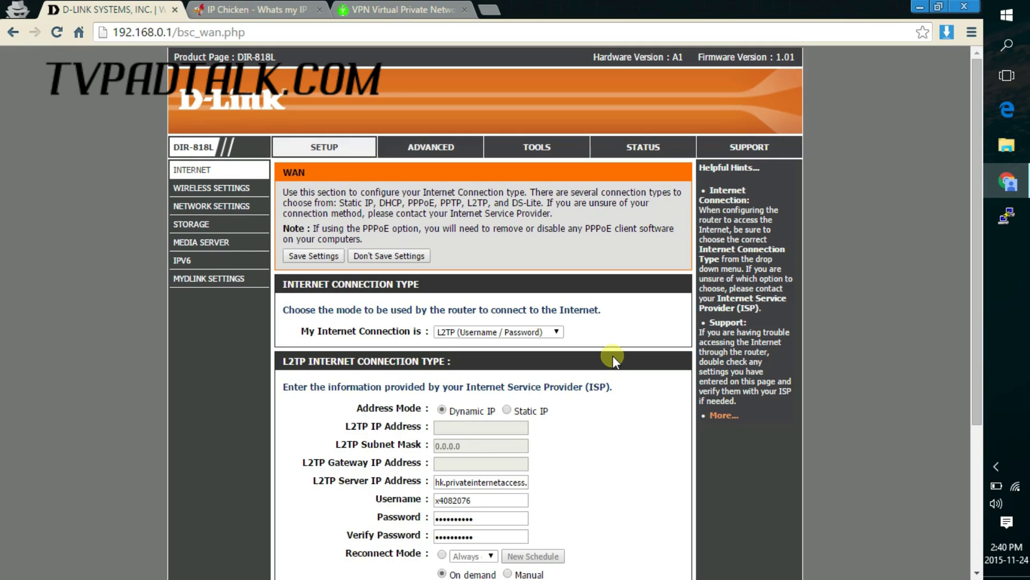
scroll(613, 359, down, 4)
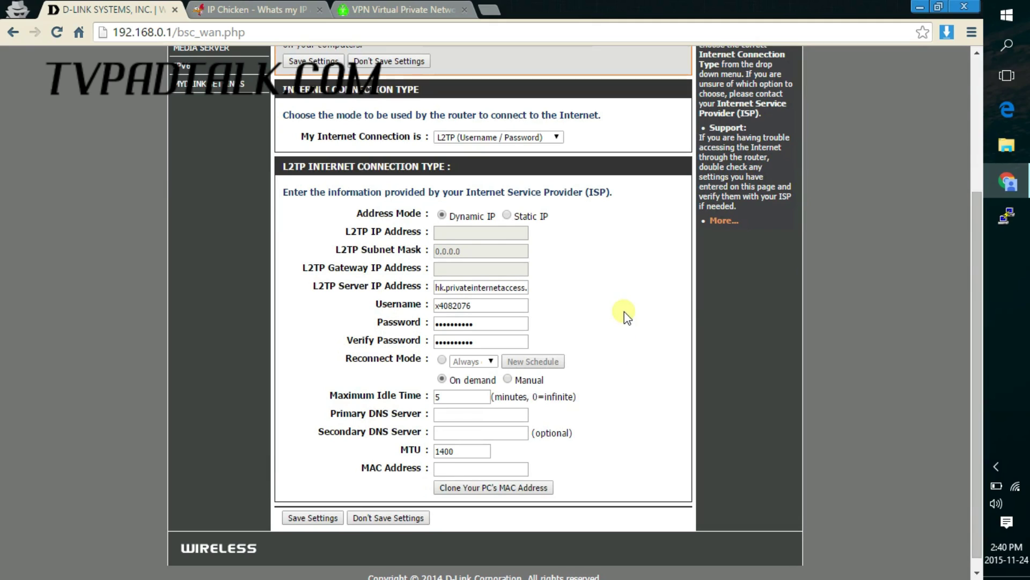
Select the entire current value in the L2TP Server IP Address field
scroll(624, 311, down, 1)
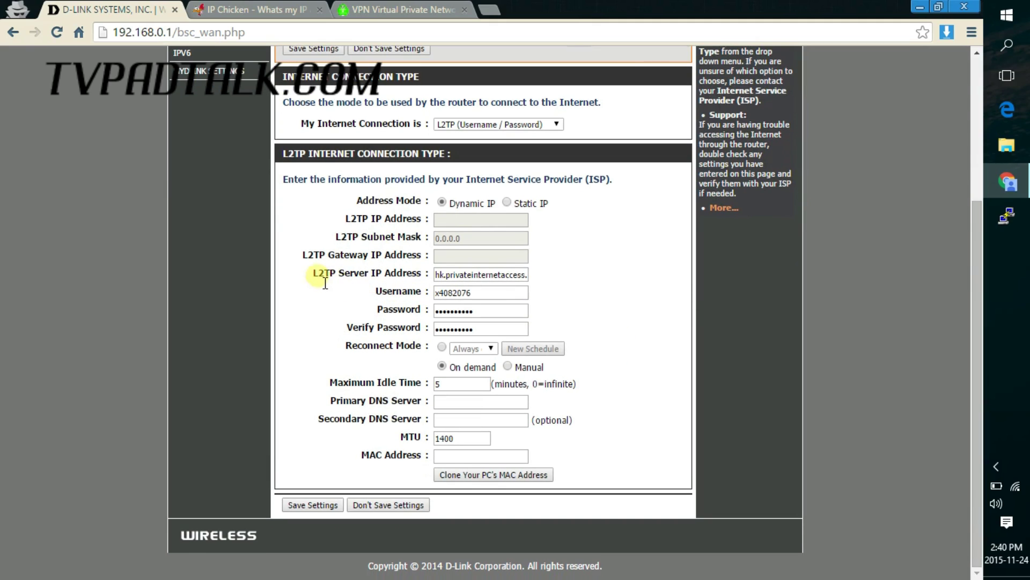
drag(314, 273, 424, 275)
click(436, 275)
triple_click(447, 279)
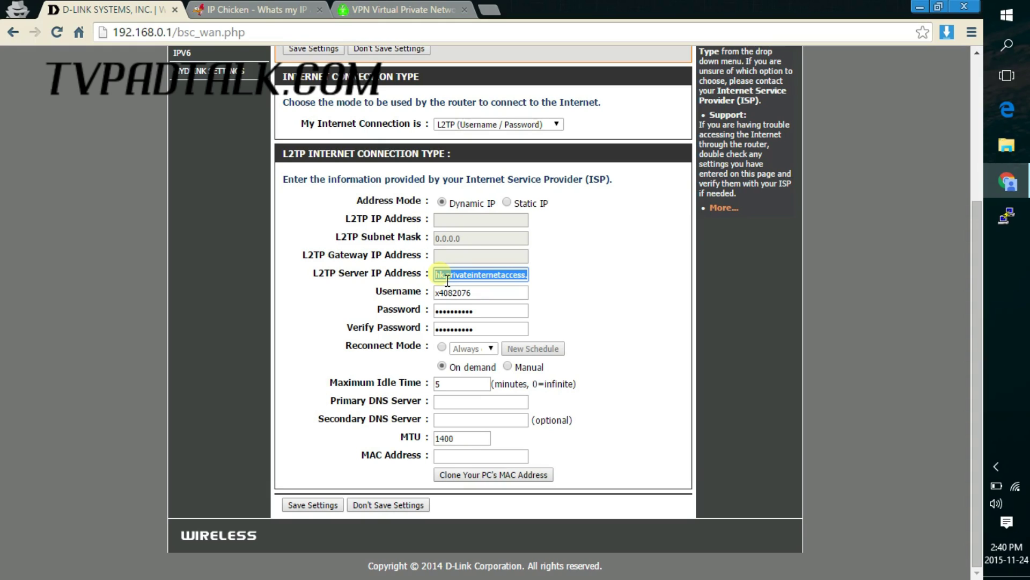
Find Hong Kong on PIA's network page and copy hostname hk.privateinternetaccess.com
click(399, 9)
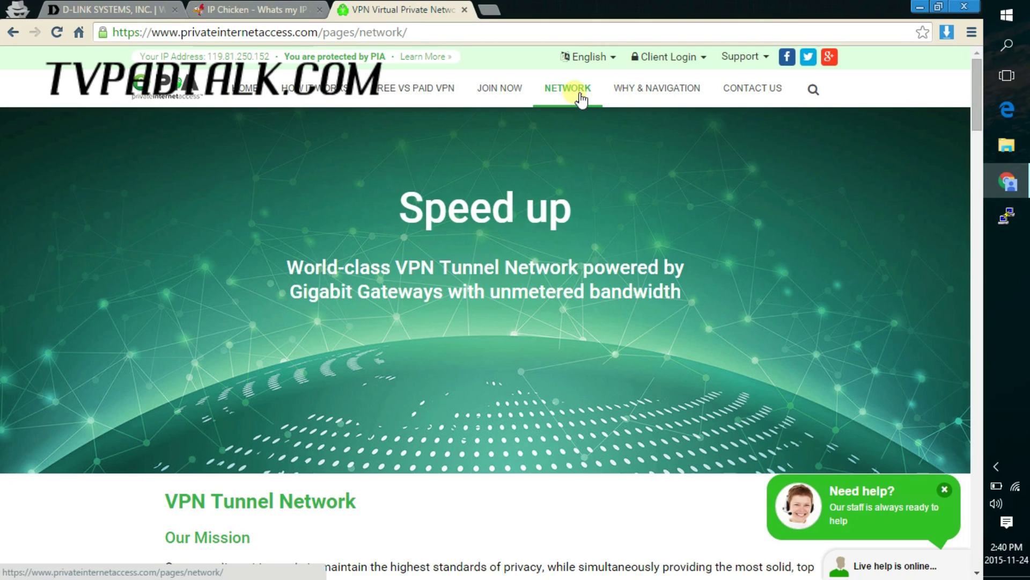
scroll(580, 98, down, 20)
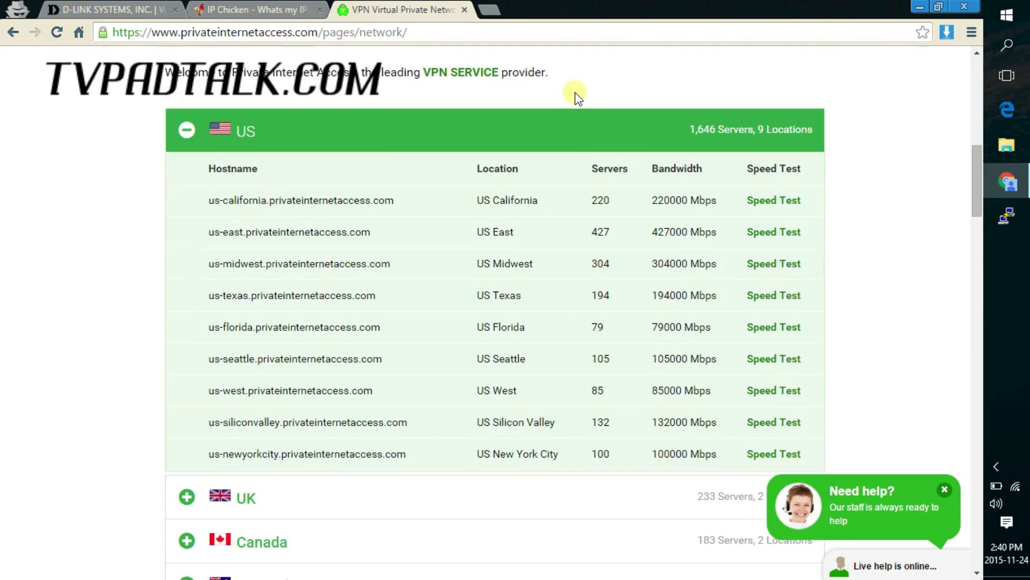
scroll(577, 99, down, 1)
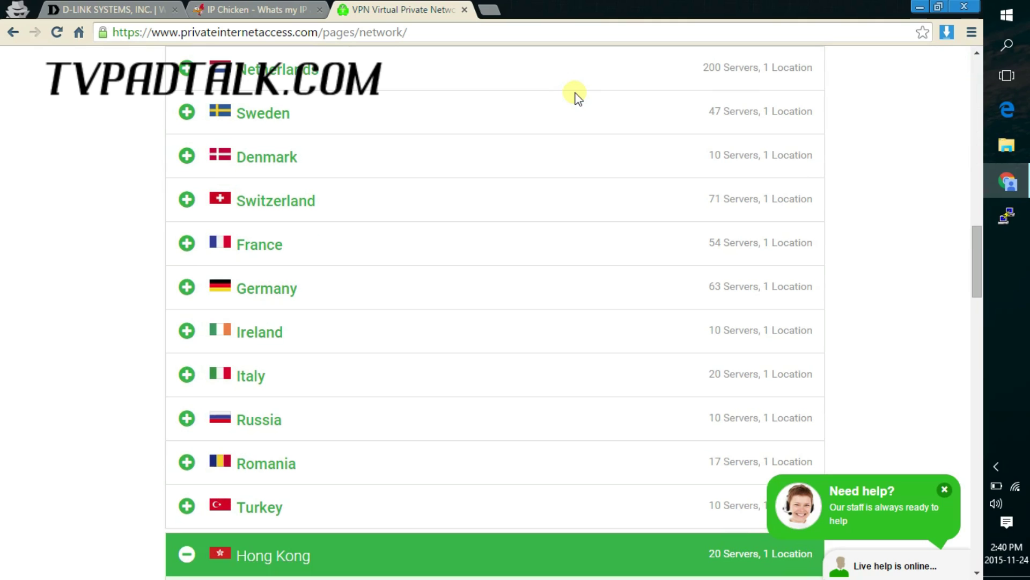
scroll(577, 98, up, 4)
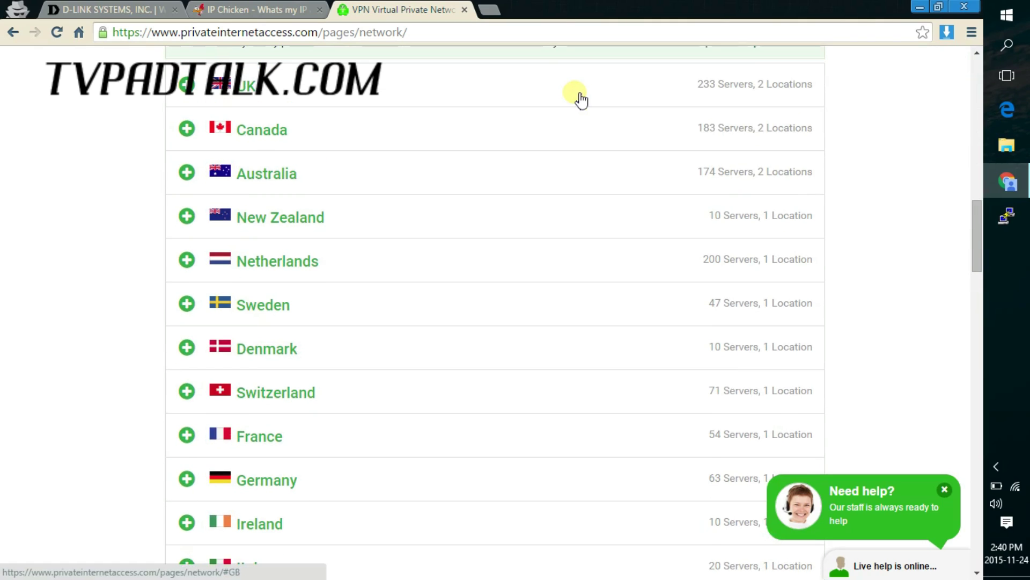
scroll(577, 99, down, 4)
scroll(577, 98, up, 5)
scroll(578, 98, down, 11)
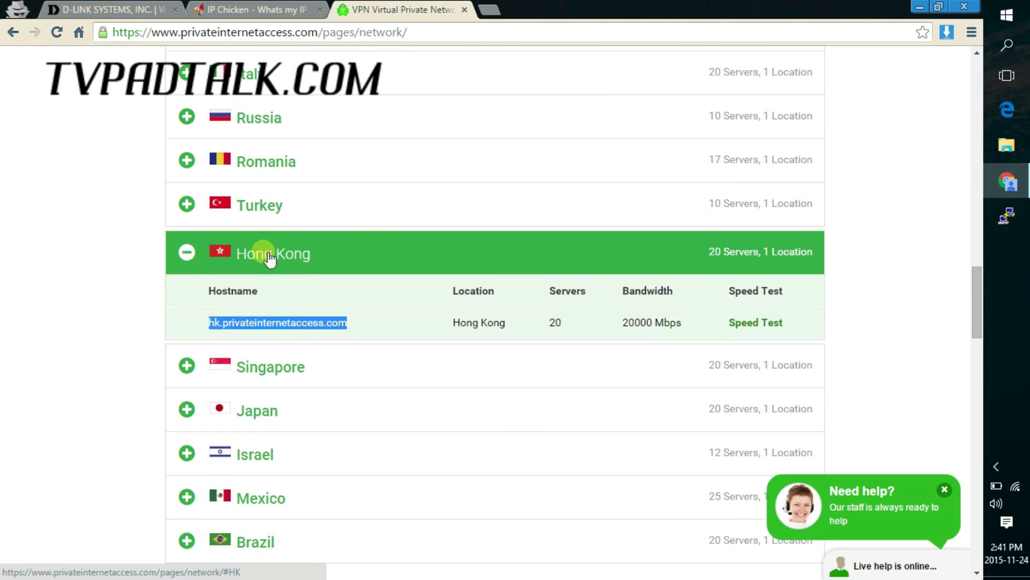
click(188, 252)
click(189, 251)
right_click(219, 323)
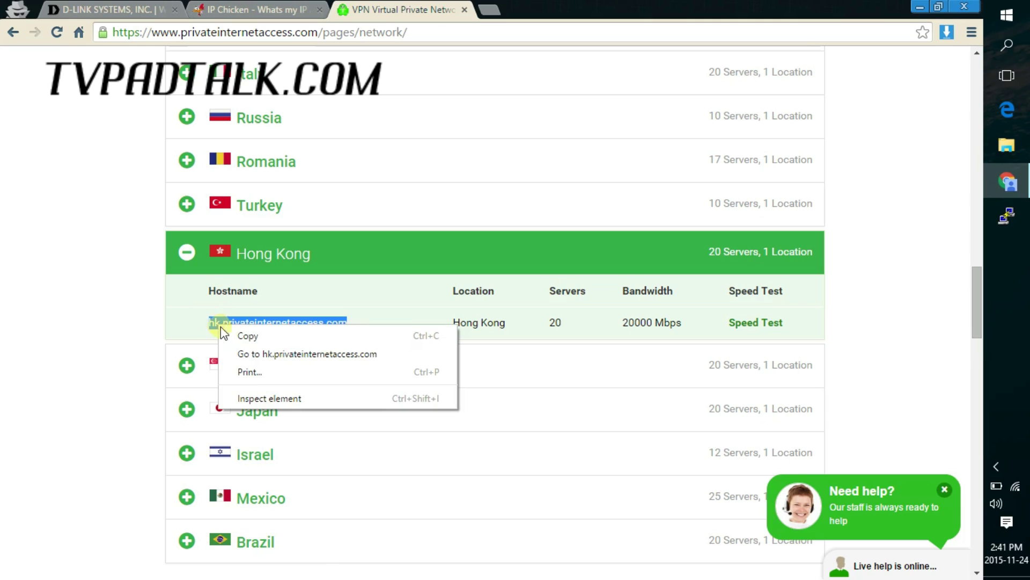
click(230, 332)
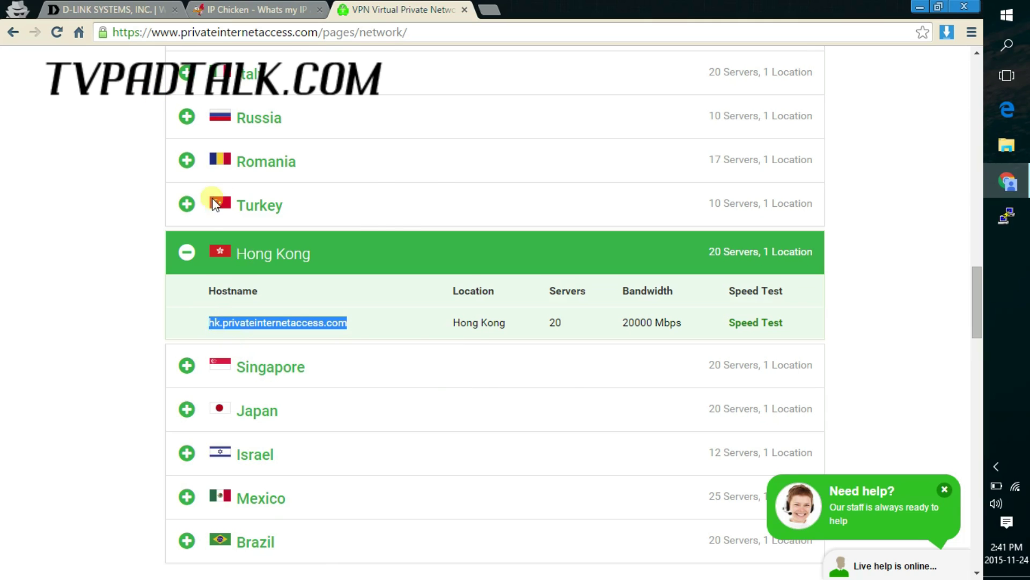
Return to the router's L2TP form and select the VPN username value to review it
key(ctrl+Tab)
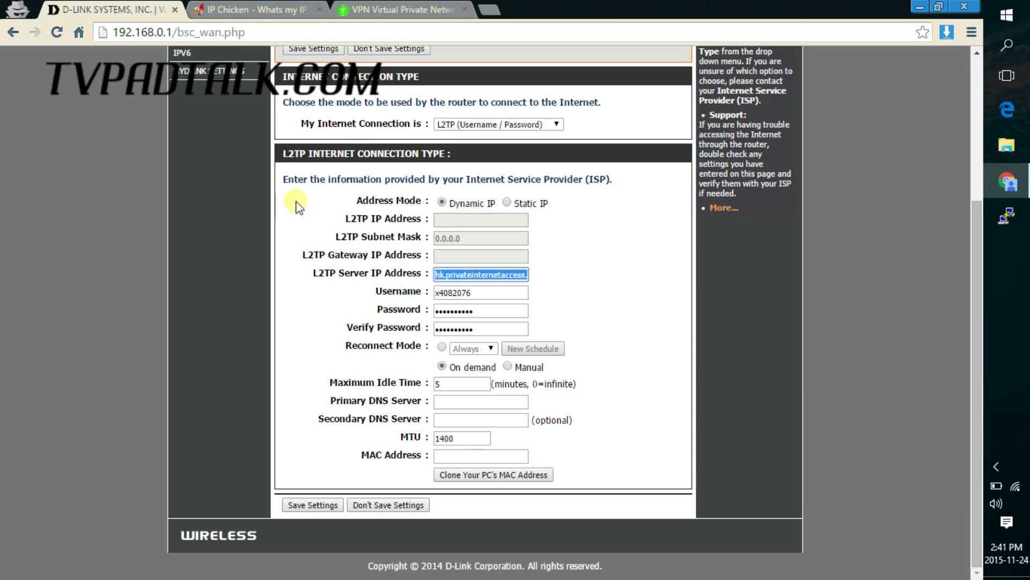
double_click(461, 294)
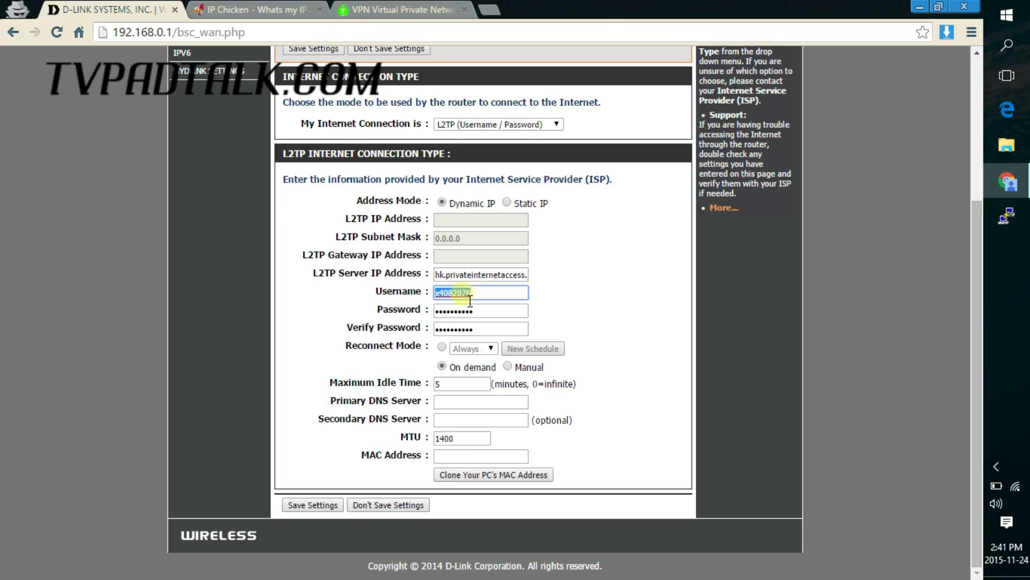
click(471, 300)
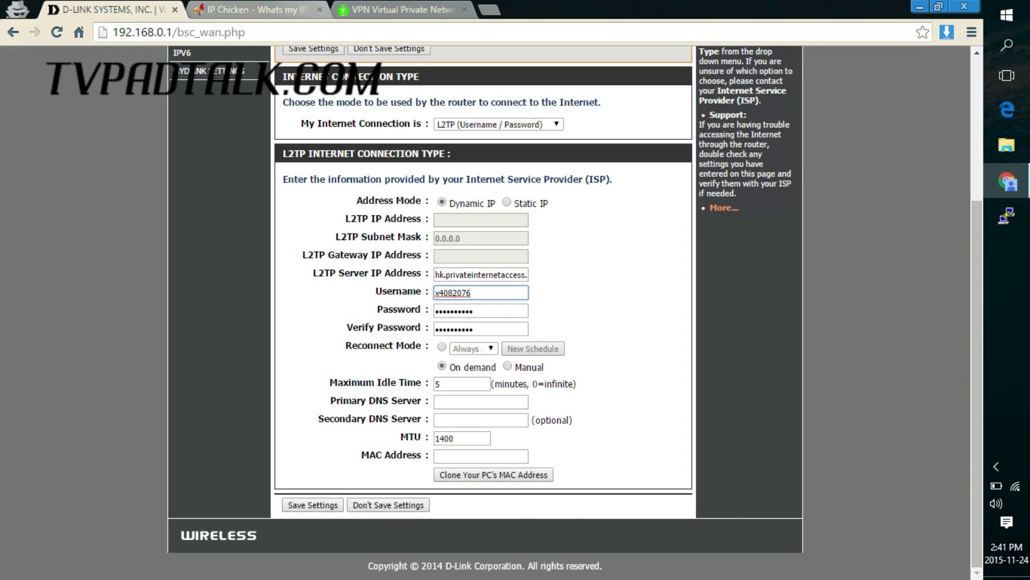
Reload IP Chicken and confirm the public IP reads 119.81.250.152
click(252, 9)
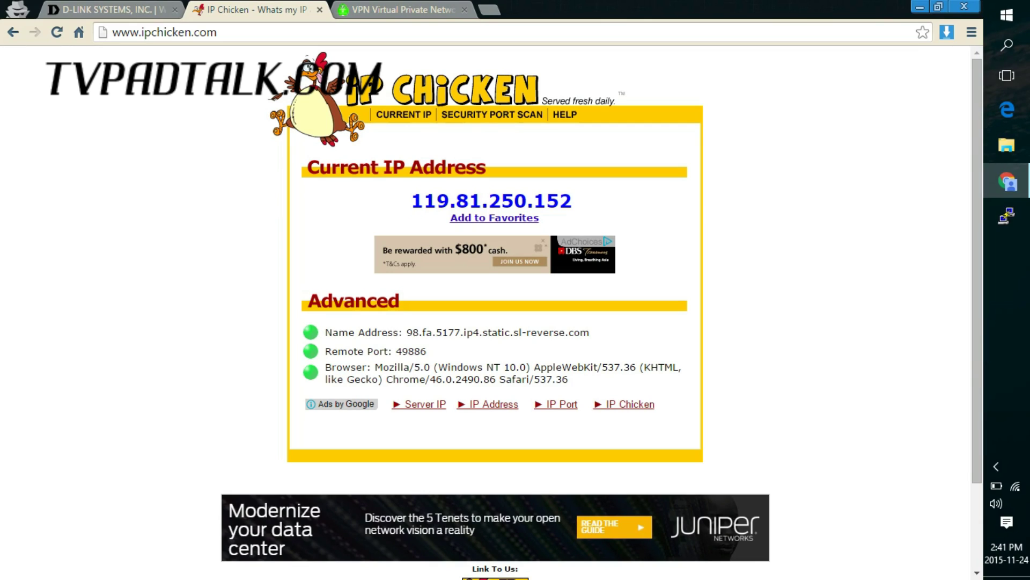
key(F5)
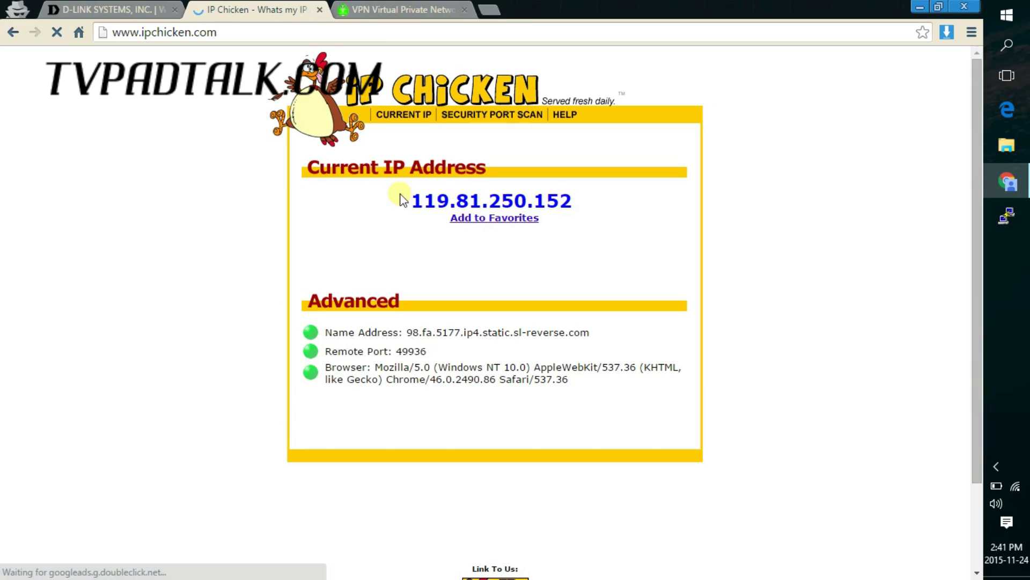
drag(411, 202, 577, 213)
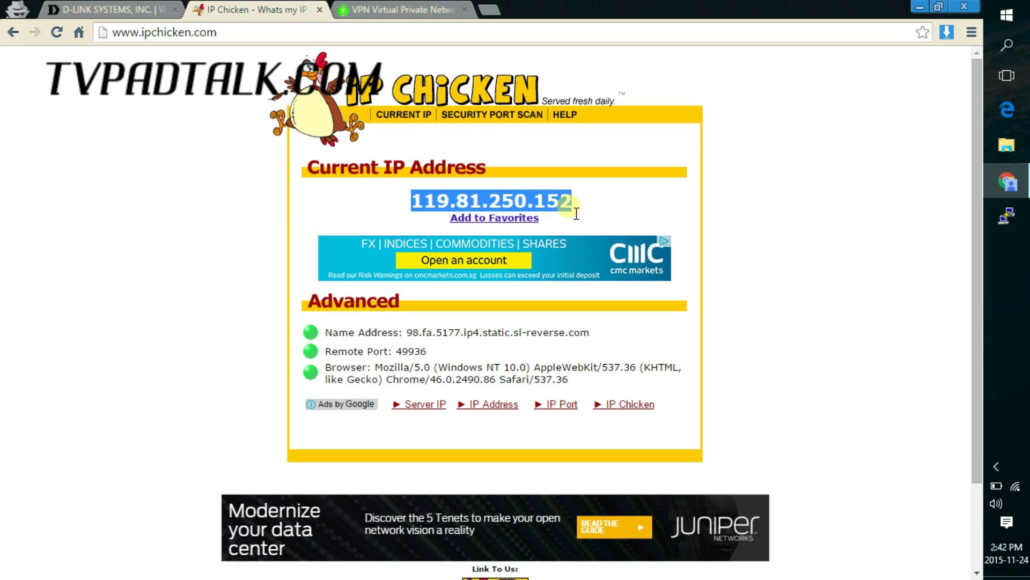
click(844, 243)
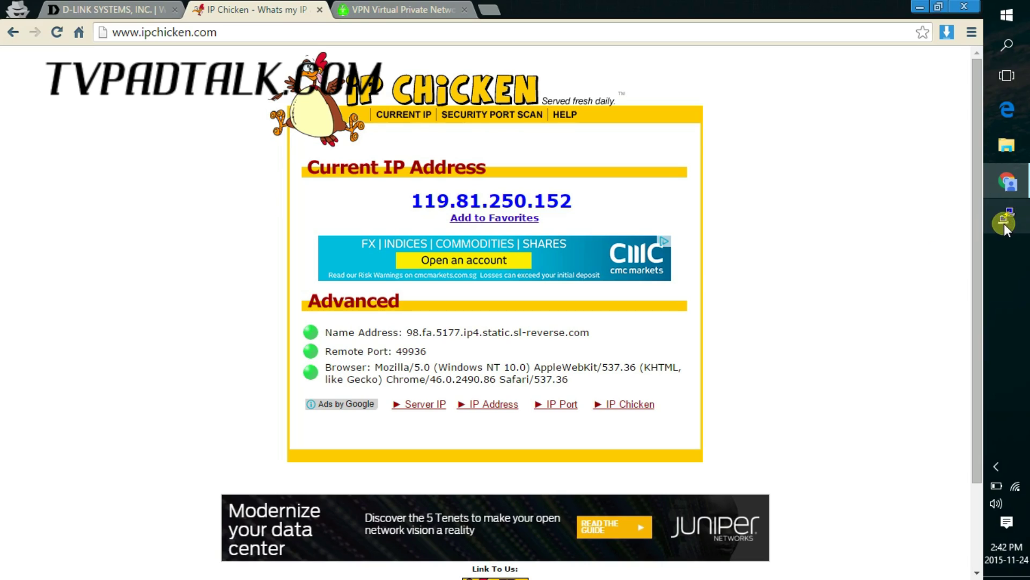